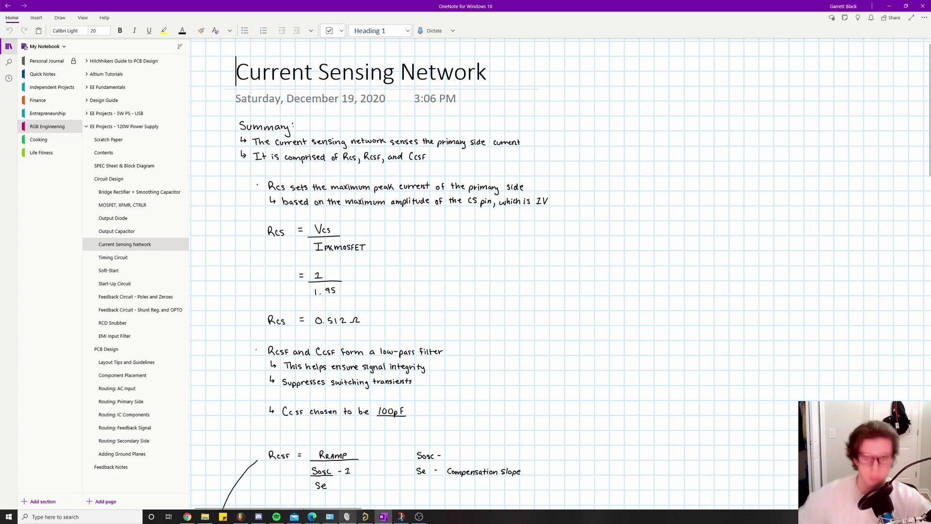
Step: Switch to the ucc28c42-q1.pdf datasheet and examine the current-sensing components in the Figure 9-2 typical application schematic
{"action": "key", "text": "alt+Tab"}
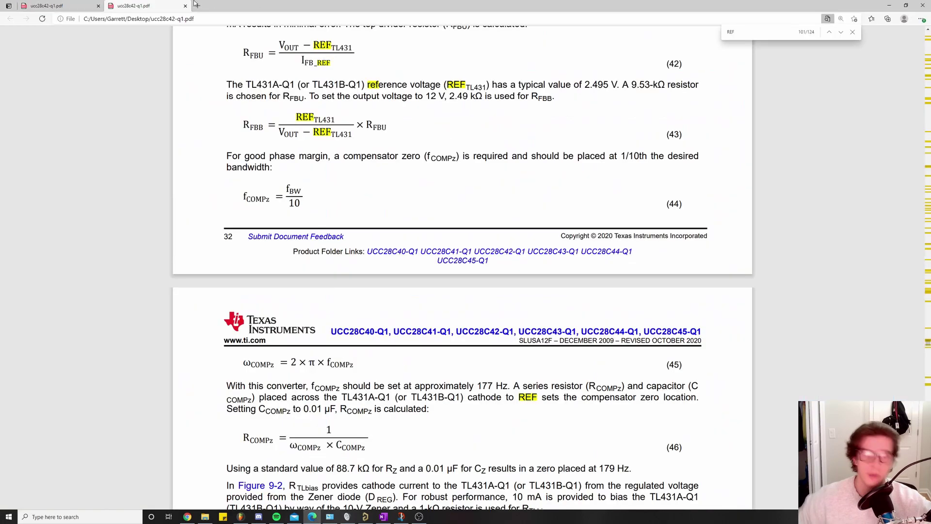
{"action": "key", "text": "ctrl+Tab"}
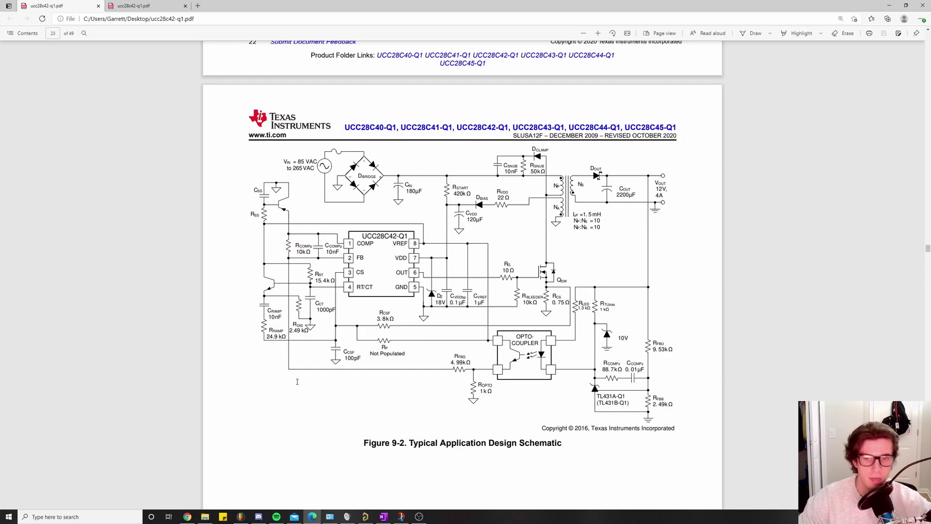
{"action": "key", "text": "ctrl+plus"}
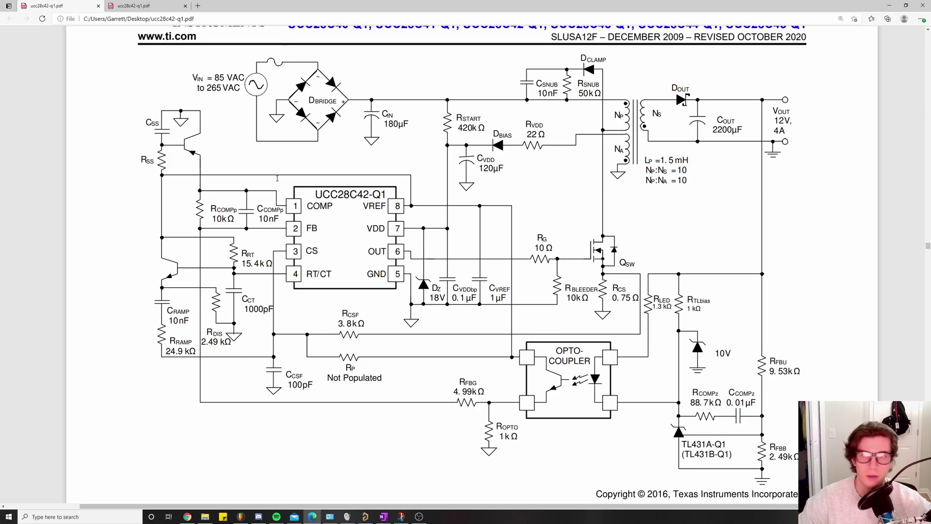
{"action": "key", "text": "alt+Tab"}
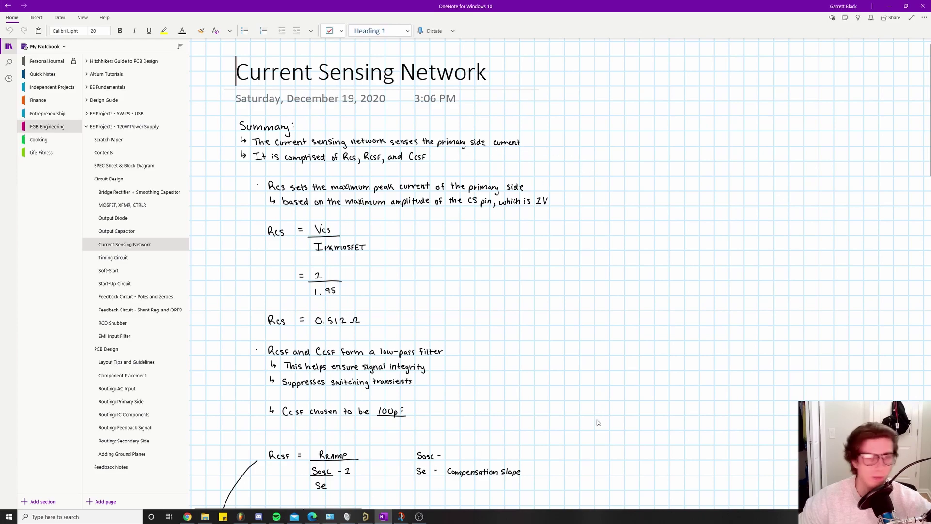
{"action": "key", "text": "alt+Tab"}
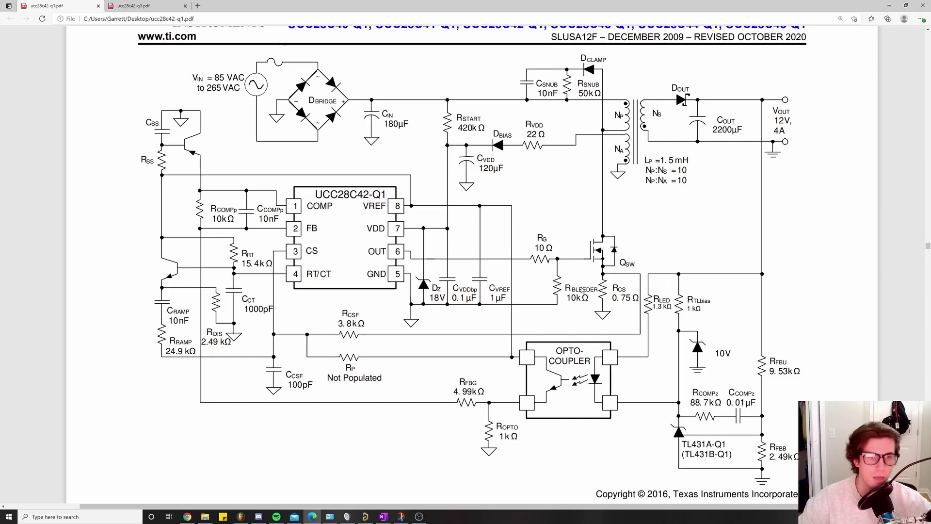
{"action": "scroll", "coordinate": [582, 290], "scroll_direction": "up", "scroll_amount": 1, "text": "ctrl"}
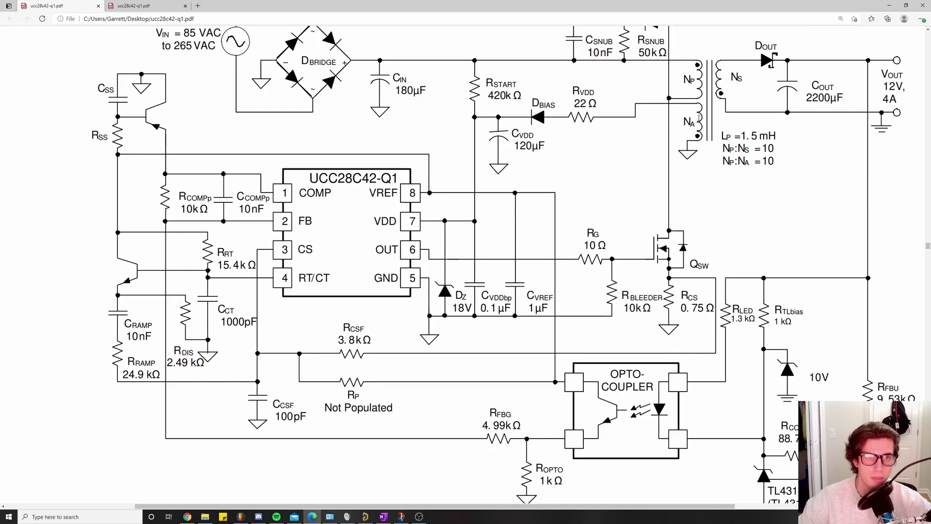
{"action": "scroll", "coordinate": [667, 175], "scroll_direction": "up", "scroll_amount": 1}
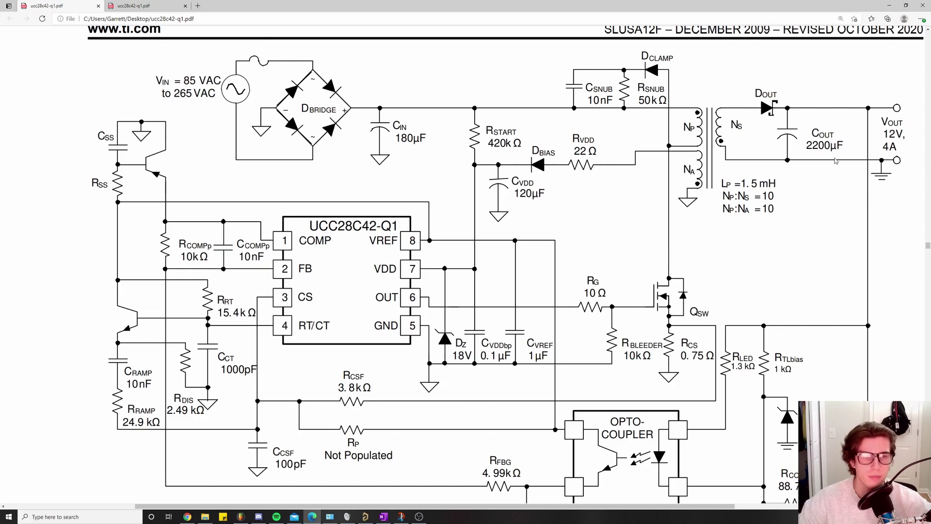
Step: Return to the Current Sensing Network page in OneNote and review the Rcs calculation and the low-pass filter notes
{"action": "key", "text": "alt+Tab"}
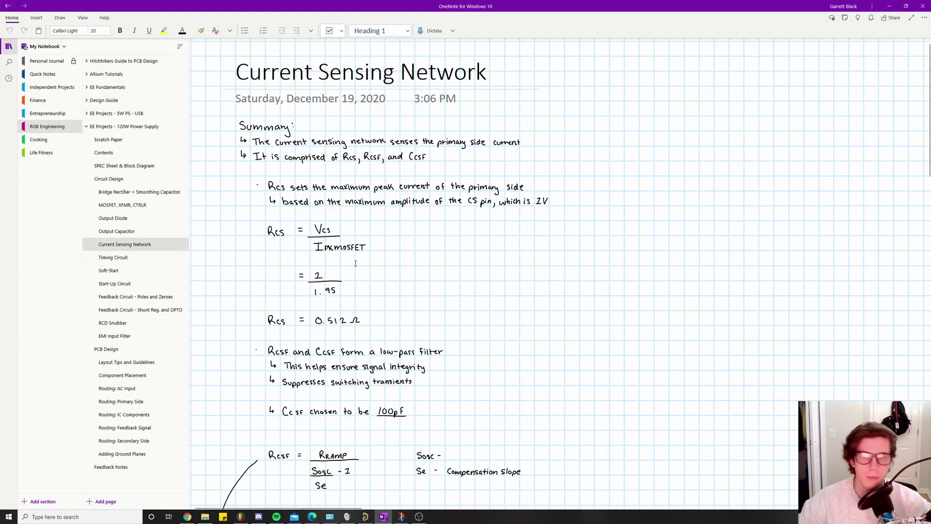
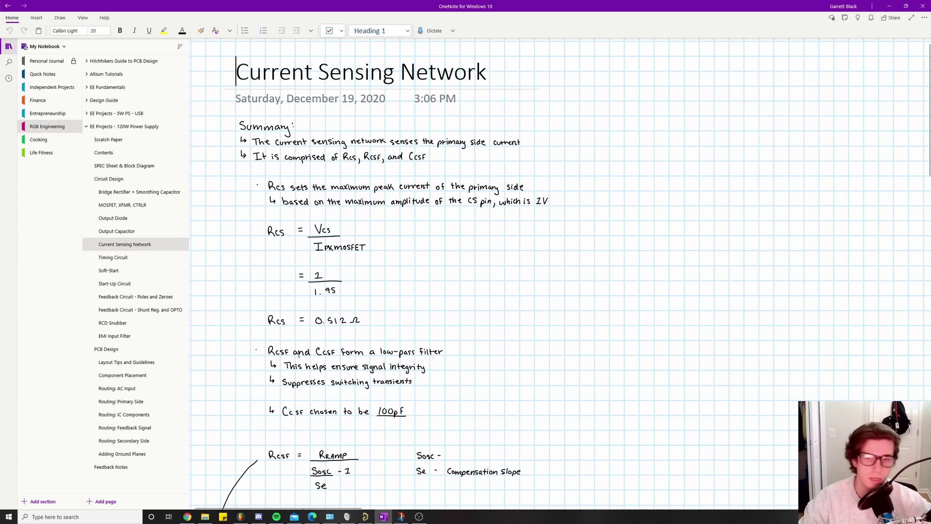
{"action": "scroll", "coordinate": [286, 359], "scroll_direction": "down", "scroll_amount": 1}
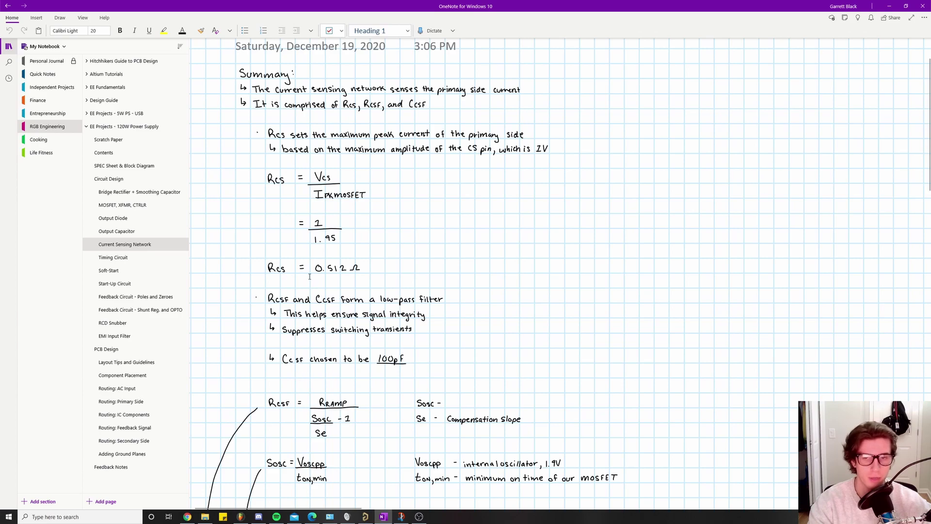
{"action": "scroll", "coordinate": [307, 238], "scroll_direction": "down", "scroll_amount": 5}
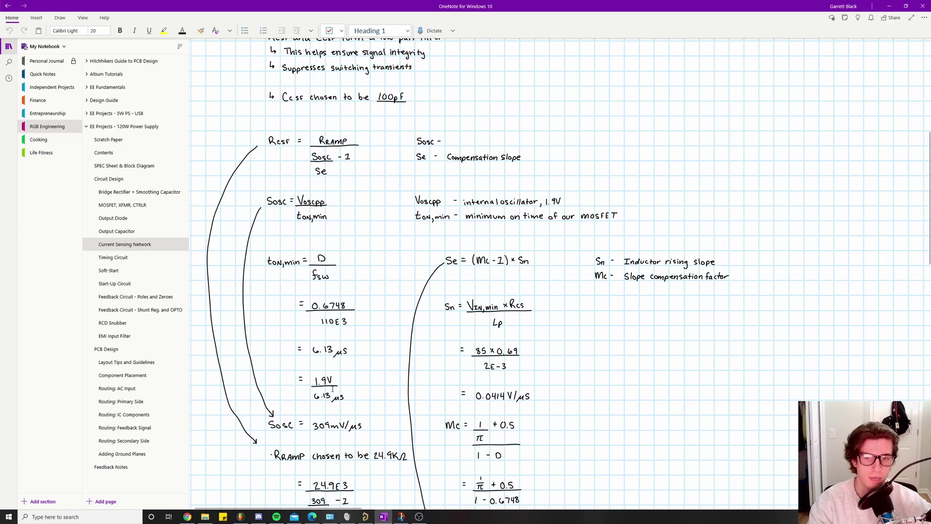
{"action": "scroll", "coordinate": [318, 338], "scroll_direction": "down", "scroll_amount": 1}
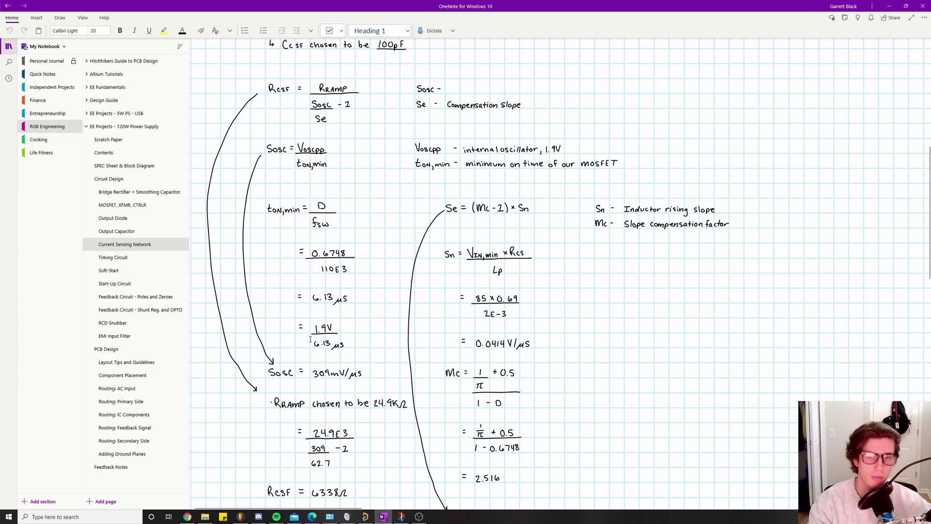
{"action": "scroll", "coordinate": [322, 429], "scroll_direction": "down", "scroll_amount": 2}
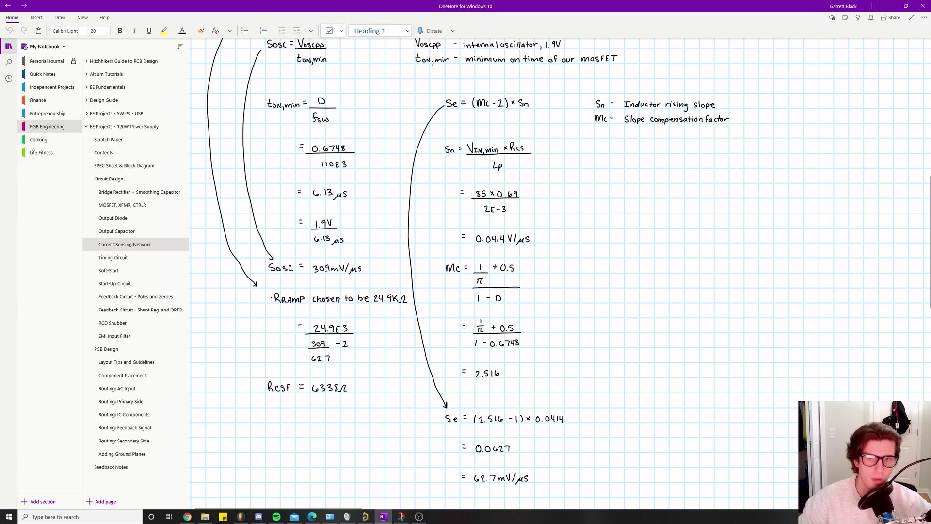
{"action": "scroll", "coordinate": [316, 268], "scroll_direction": "up", "scroll_amount": 5}
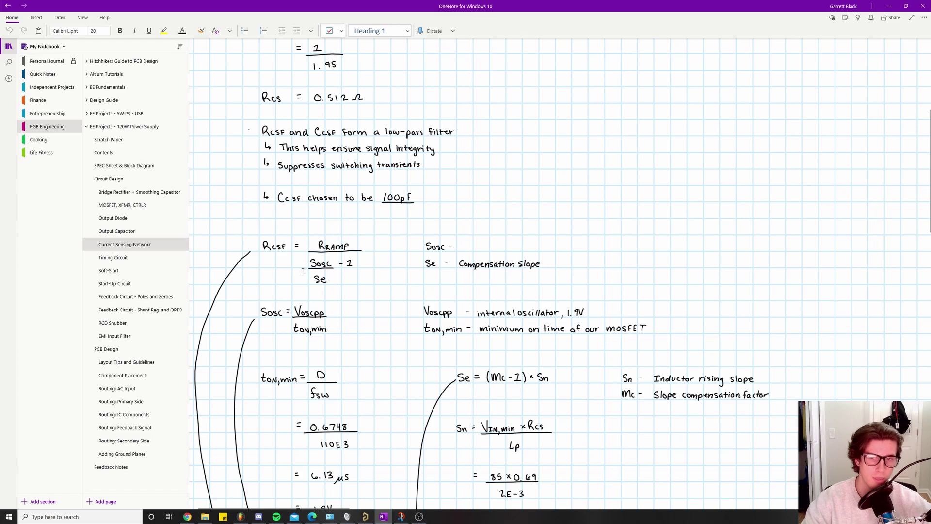
Step: Examine the Rcsf equation and the Sosc and minimum on-time calculations in the notes
{"action": "scroll", "coordinate": [310, 269], "scroll_direction": "down", "scroll_amount": 1}
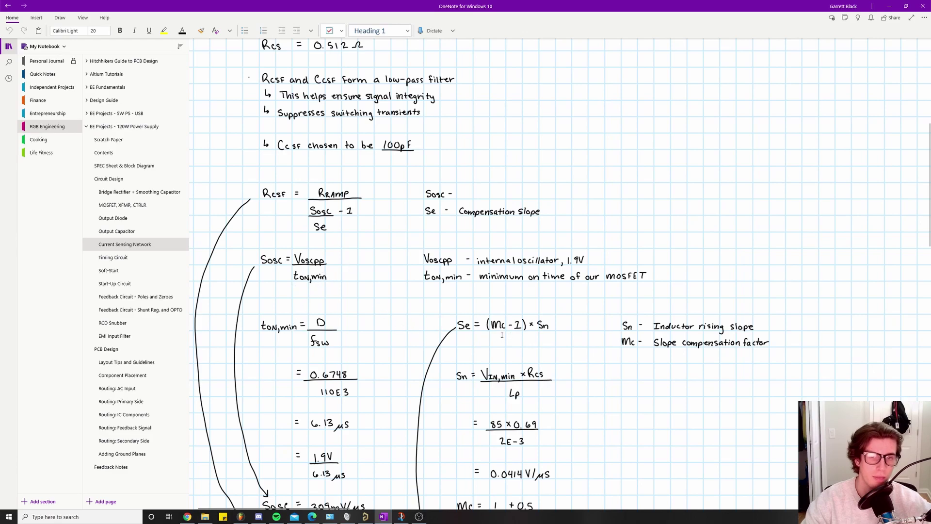
{"action": "scroll", "coordinate": [502, 336], "scroll_direction": "down", "scroll_amount": 1}
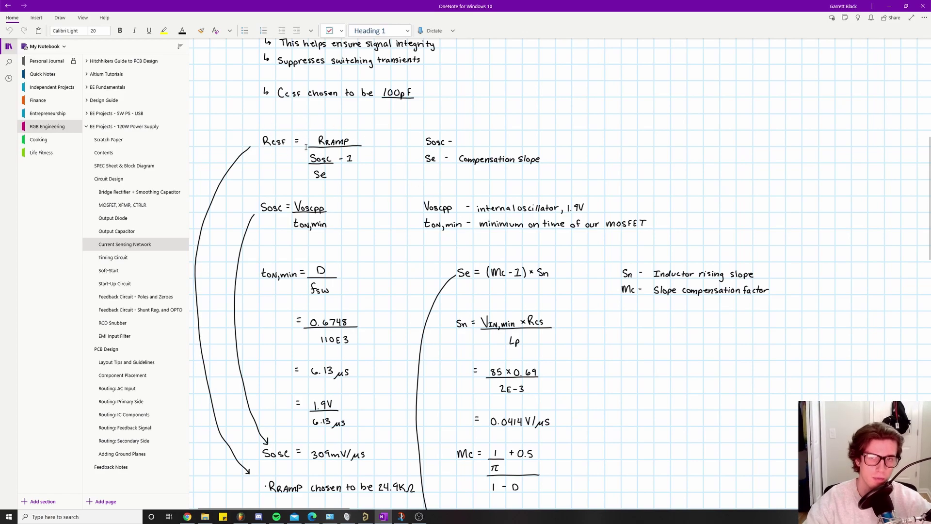
{"action": "scroll", "coordinate": [341, 228], "scroll_direction": "up", "scroll_amount": 1}
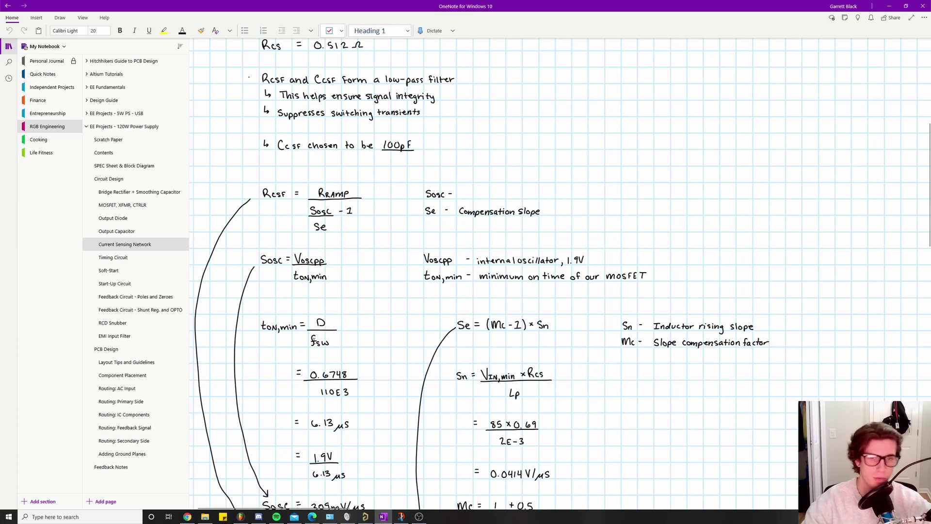
{"action": "scroll", "coordinate": [307, 336], "scroll_direction": "down", "scroll_amount": 1}
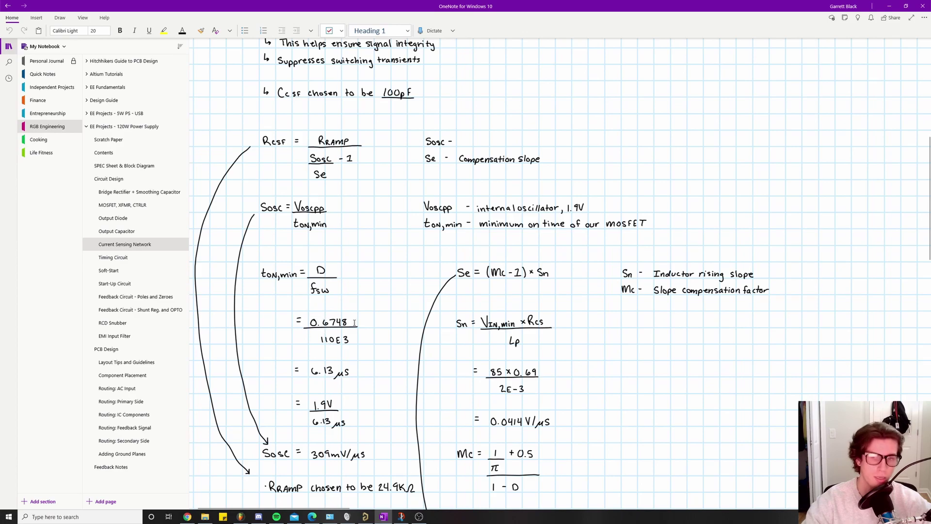
{"action": "scroll", "coordinate": [357, 322], "scroll_direction": "up", "scroll_amount": 2}
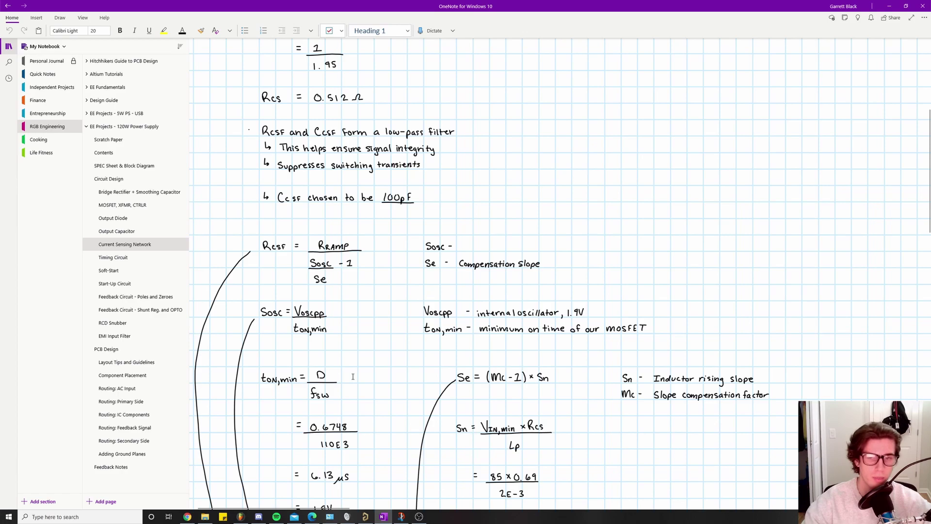
{"action": "scroll", "coordinate": [353, 376], "scroll_direction": "down", "scroll_amount": 2}
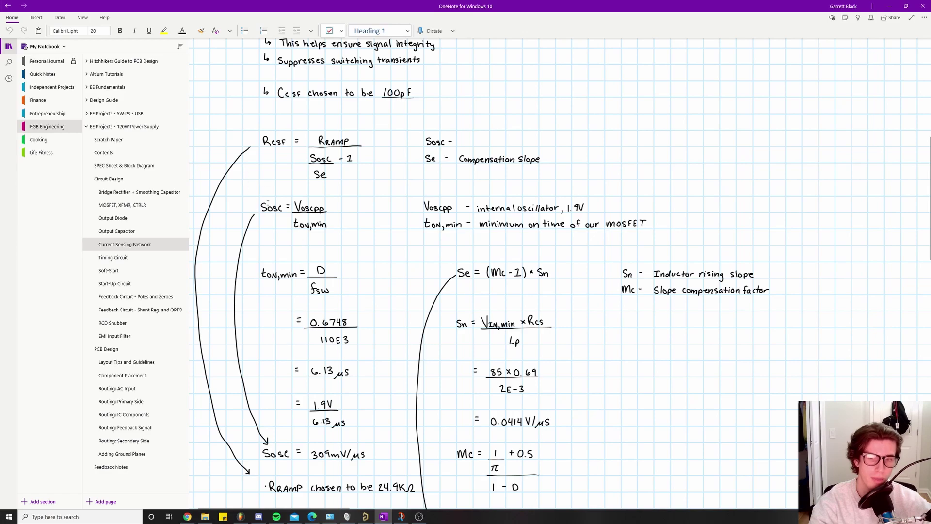
{"action": "scroll", "coordinate": [268, 204], "scroll_direction": "down", "scroll_amount": 1}
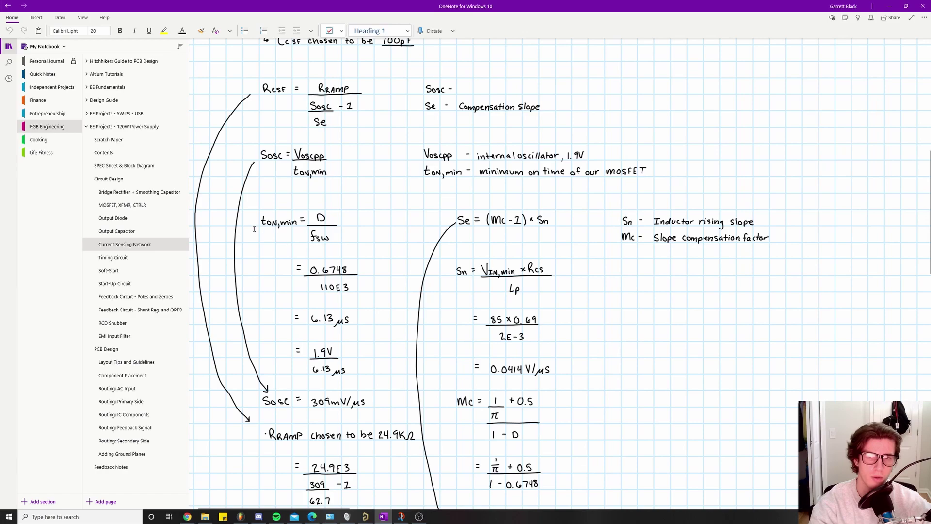
Step: Review the Se and Sn slope equations, and check current-sense resistor R10 below MOSFET Q2 in the Altium Designer schematic
{"action": "scroll", "coordinate": [254, 228], "scroll_direction": "up", "scroll_amount": 1}
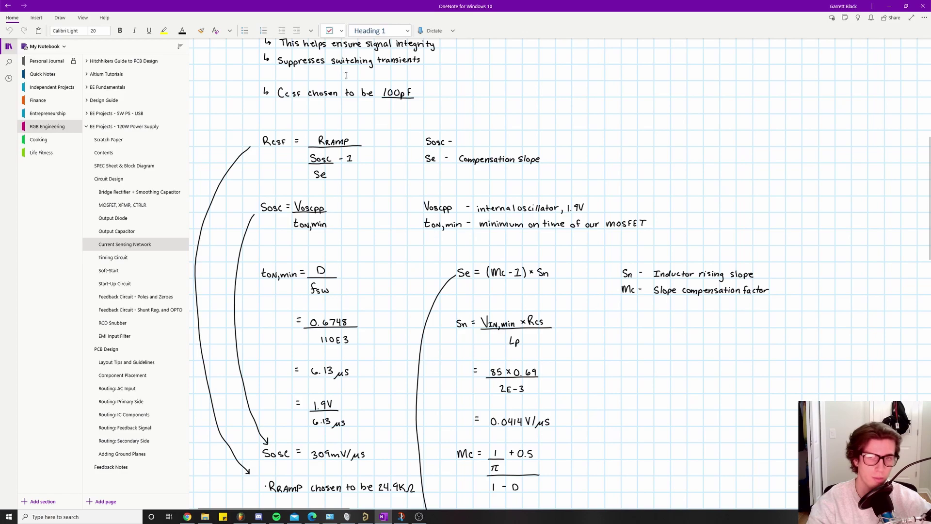
{"action": "scroll", "coordinate": [342, 89], "scroll_direction": "up", "scroll_amount": 1}
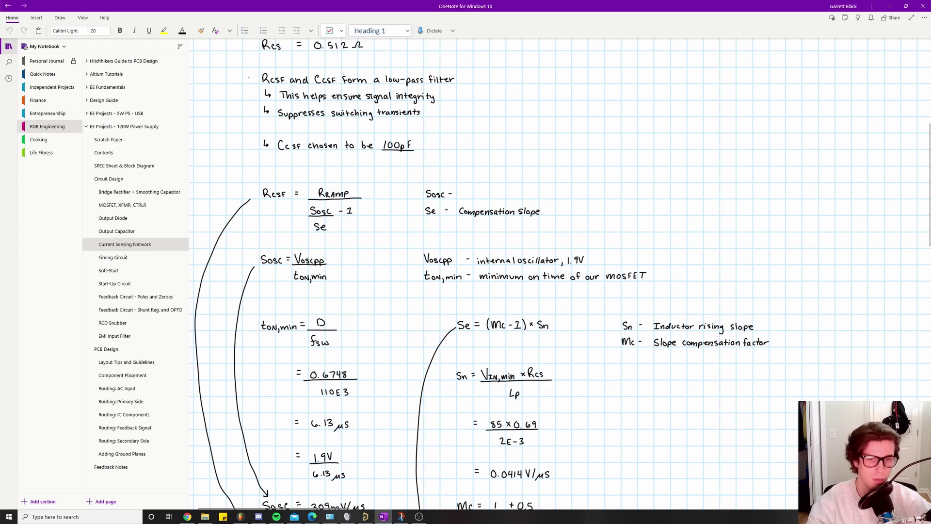
{"action": "scroll", "coordinate": [505, 388], "scroll_direction": "down", "scroll_amount": 1}
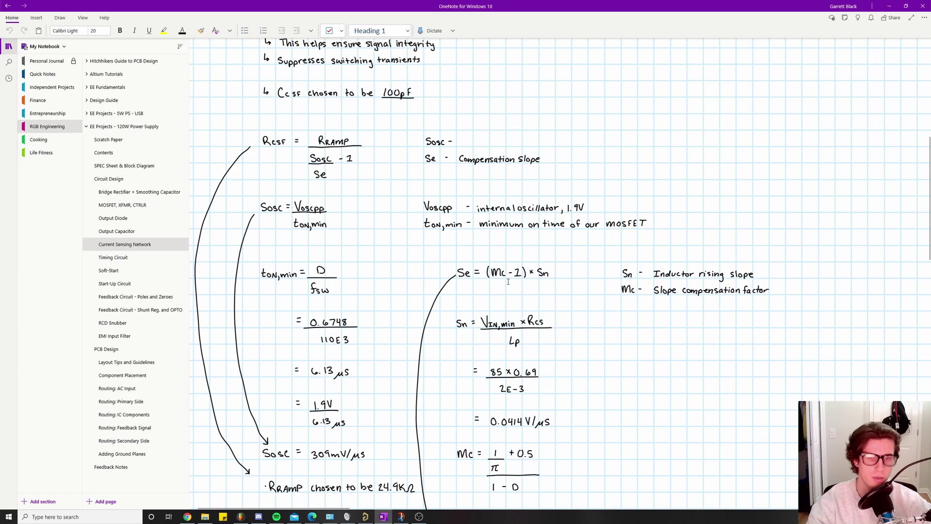
{"action": "scroll", "coordinate": [508, 281], "scroll_direction": "down", "scroll_amount": 1}
{"action": "scroll", "coordinate": [461, 321], "scroll_direction": "up", "scroll_amount": 2}
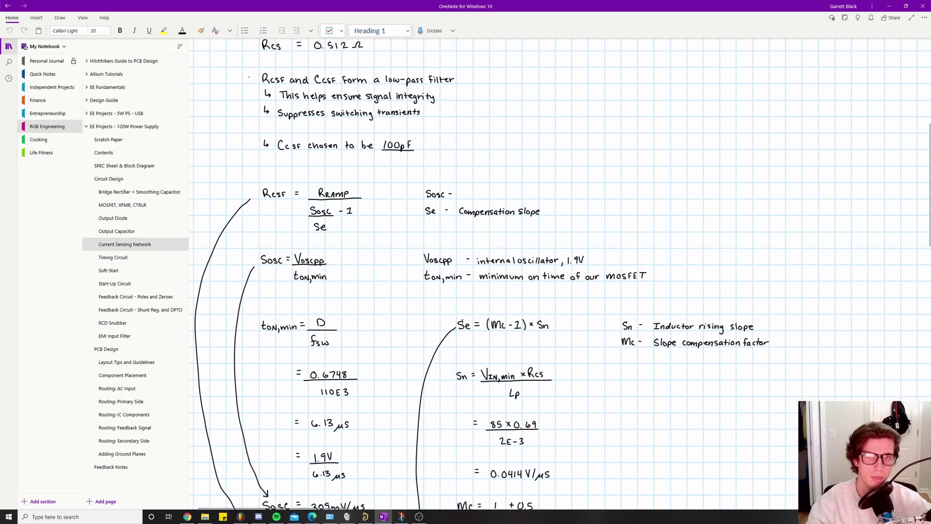
{"action": "scroll", "coordinate": [462, 322], "scroll_direction": "up", "scroll_amount": 1}
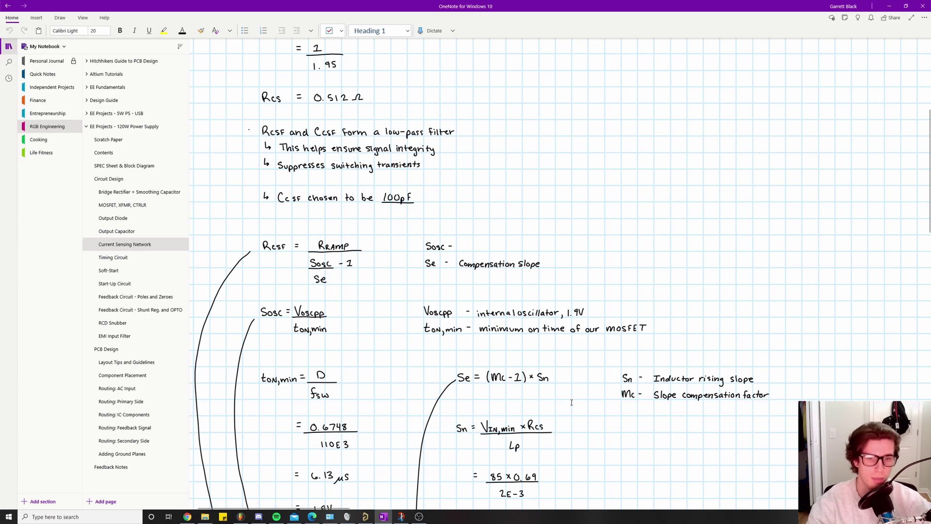
{"action": "scroll", "coordinate": [570, 401], "scroll_direction": "down", "scroll_amount": 2}
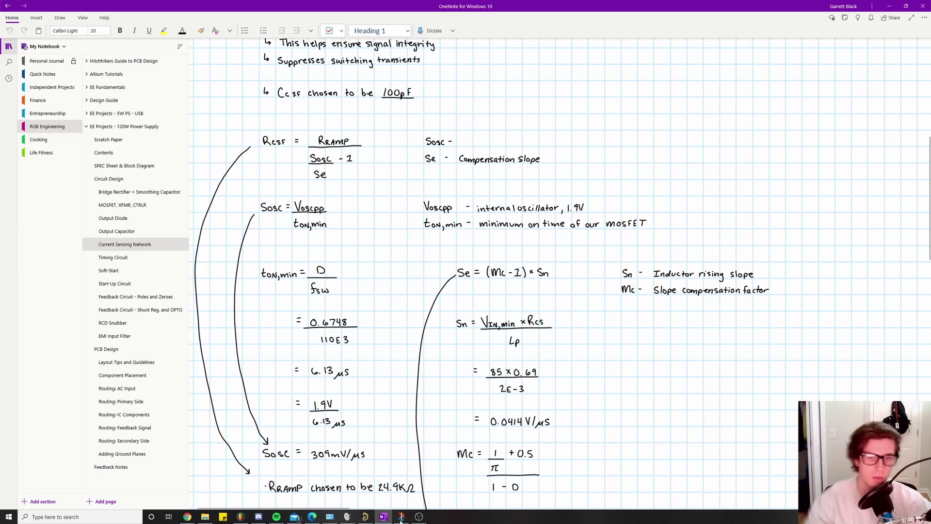
{"action": "key", "text": "alt+Tab"}
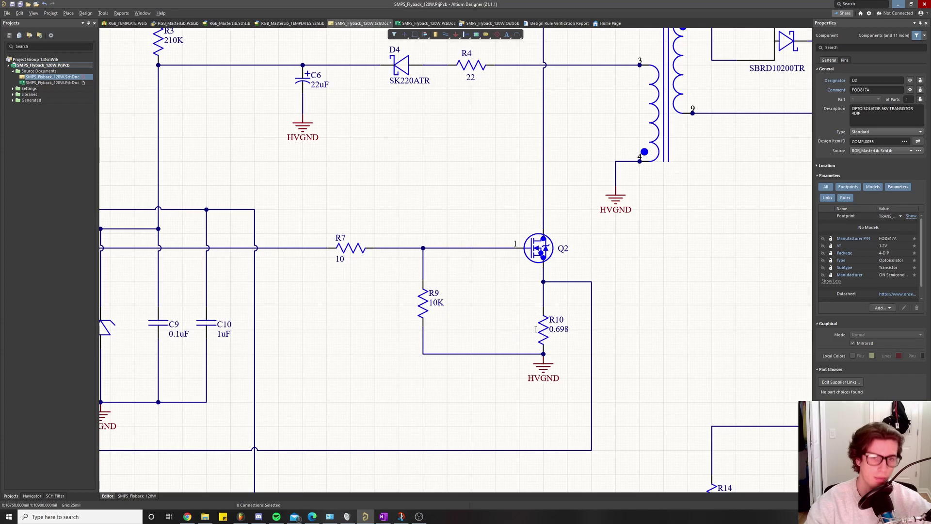
Step: Switch back to the OneNote notes and examine the slope compensation factor Mc and compensation slope Se calculations
{"action": "key", "text": "alt+Tab"}
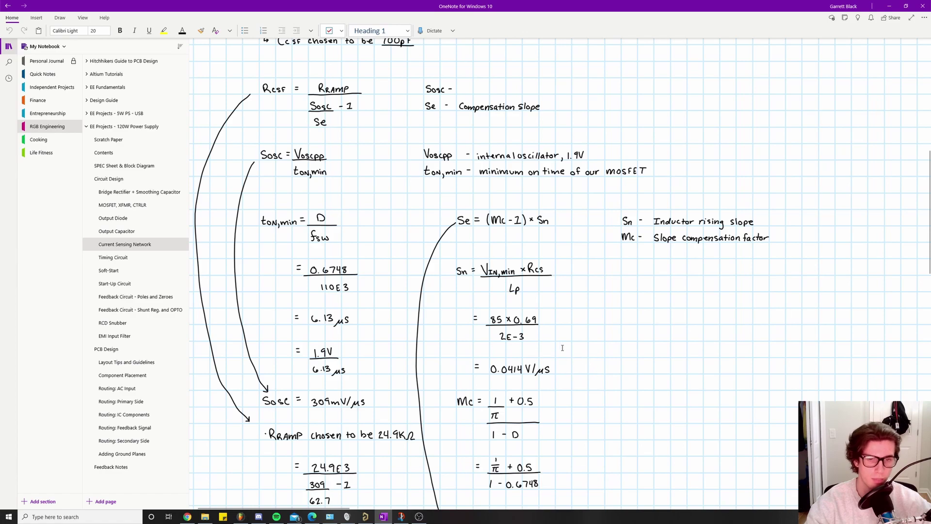
{"action": "scroll", "coordinate": [581, 314], "scroll_direction": "down", "scroll_amount": 1}
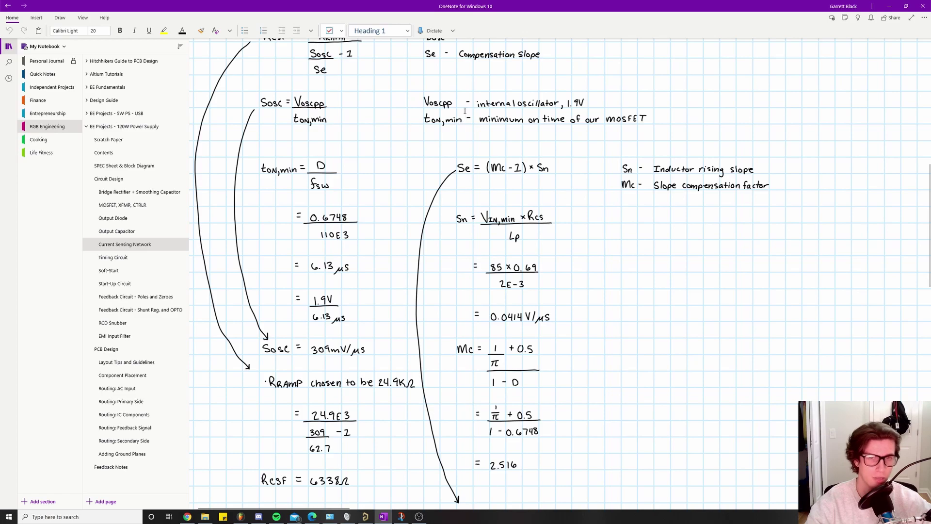
{"action": "scroll", "coordinate": [435, 339], "scroll_direction": "down", "scroll_amount": 2}
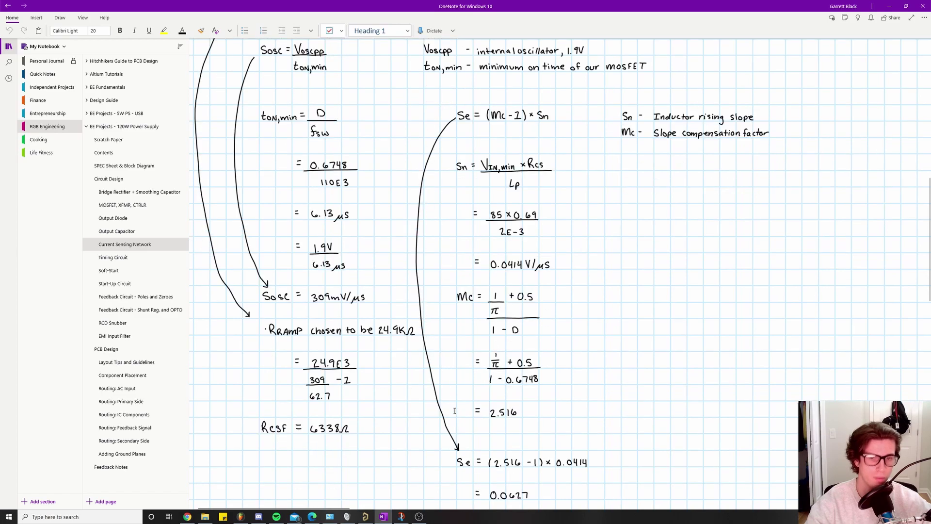
{"action": "scroll", "coordinate": [512, 369], "scroll_direction": "down", "scroll_amount": 4}
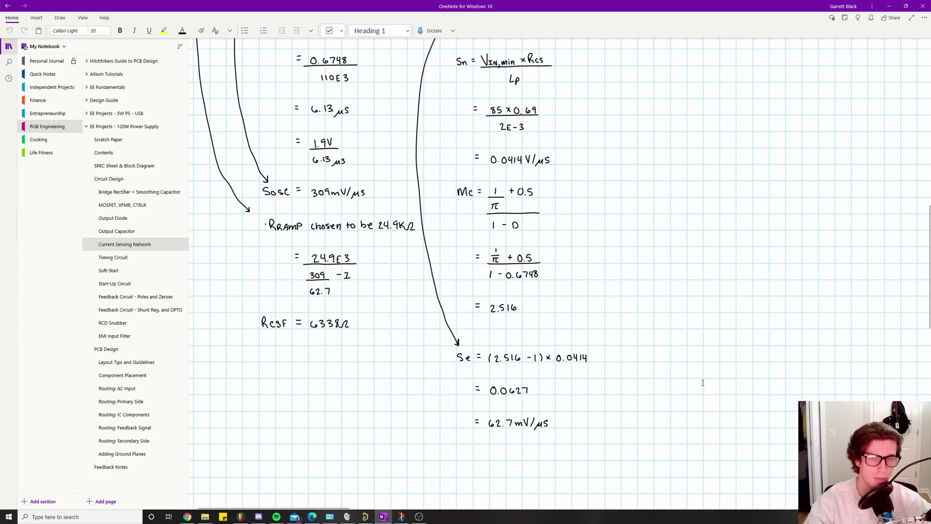
Step: Review the final Rcsf calculation using the chosen Rramp, and revisit the Rcs summary at the start of the page
{"action": "scroll", "coordinate": [340, 208], "scroll_direction": "up", "scroll_amount": 2}
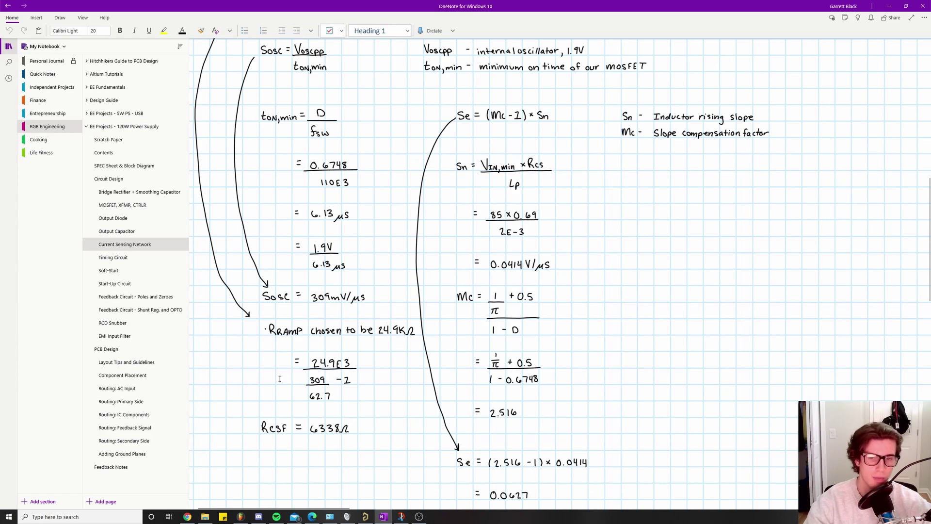
{"action": "scroll", "coordinate": [283, 339], "scroll_direction": "up", "scroll_amount": 3}
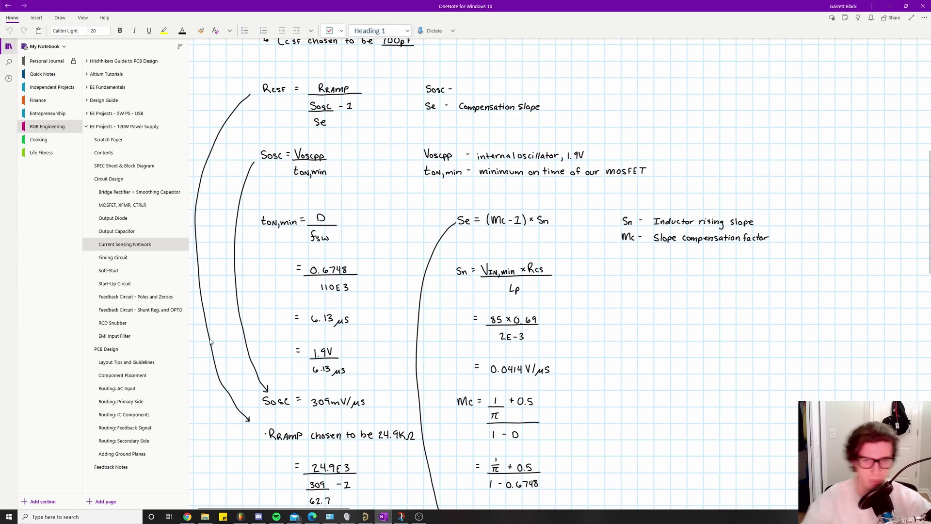
{"action": "scroll", "coordinate": [362, 349], "scroll_direction": "down", "scroll_amount": 2}
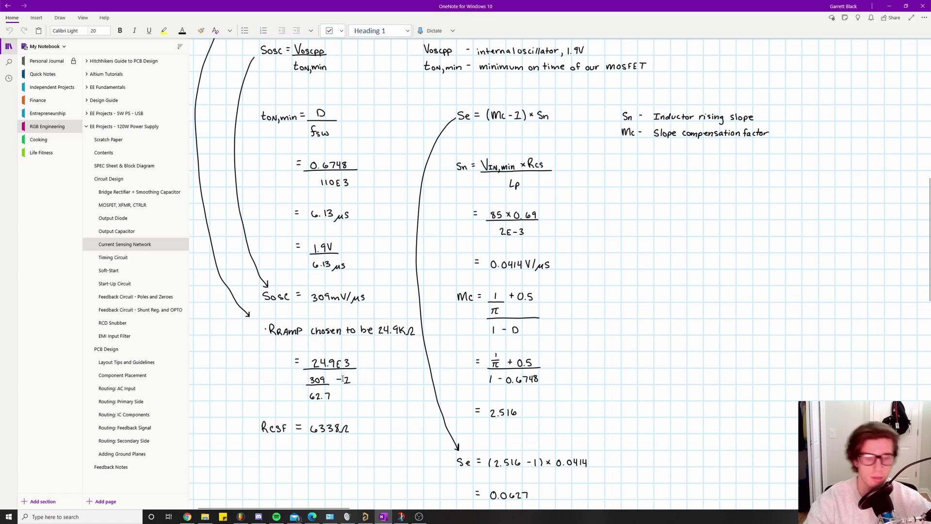
{"action": "scroll", "coordinate": [324, 350], "scroll_direction": "down", "scroll_amount": 1}
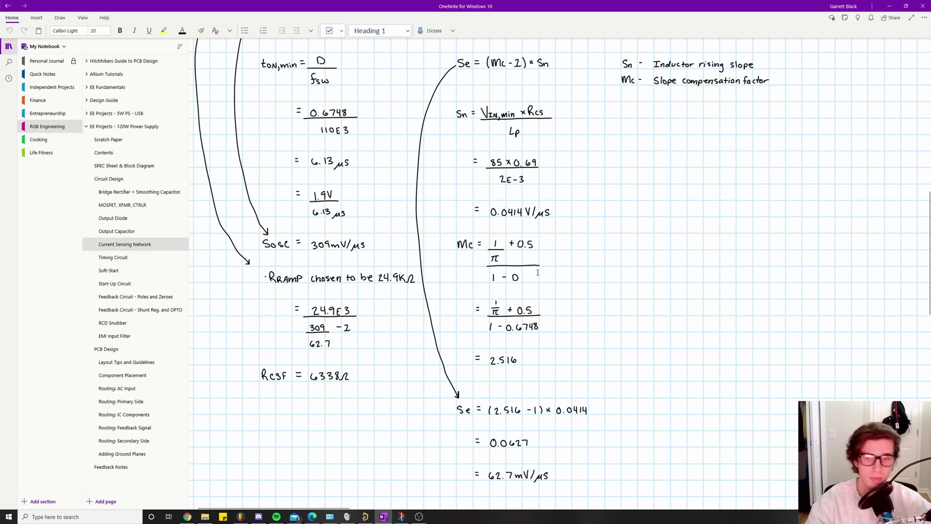
{"action": "scroll", "coordinate": [344, 240], "scroll_direction": "up", "scroll_amount": 10}
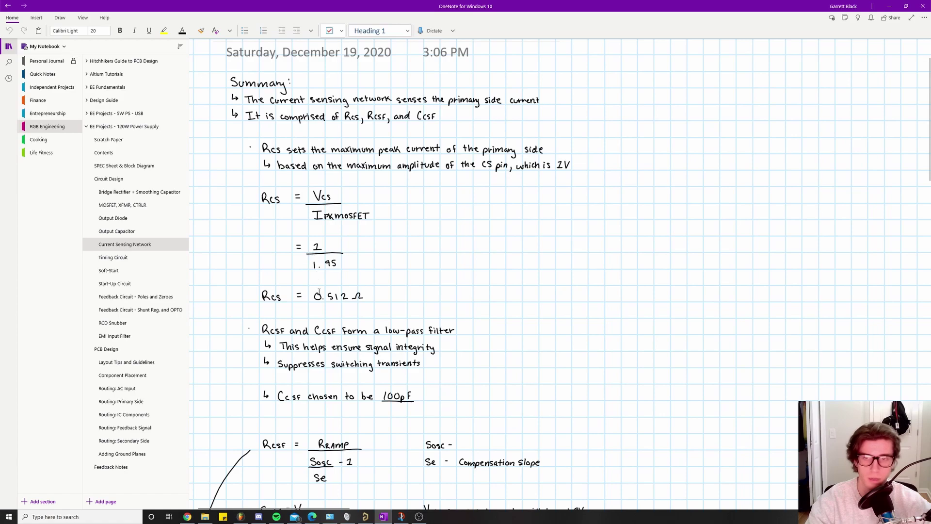
{"action": "scroll", "coordinate": [308, 255], "scroll_direction": "up", "scroll_amount": 2}
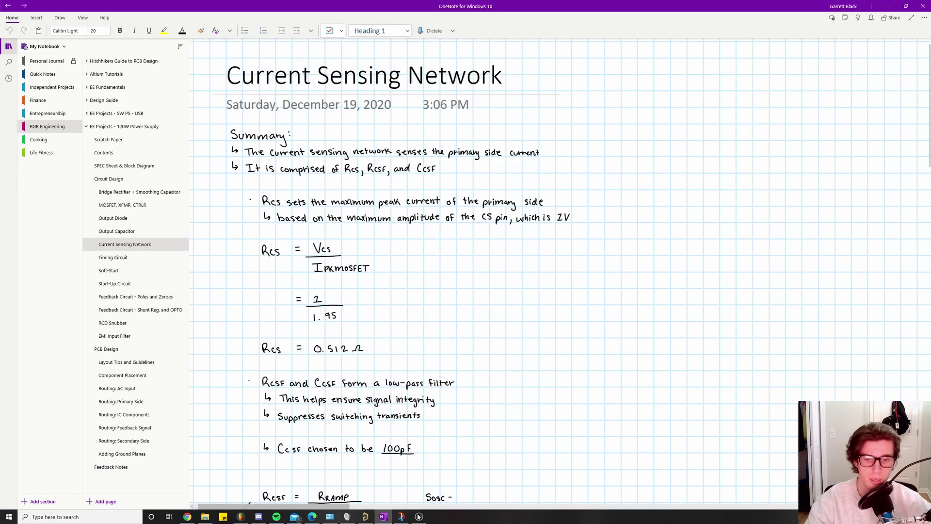